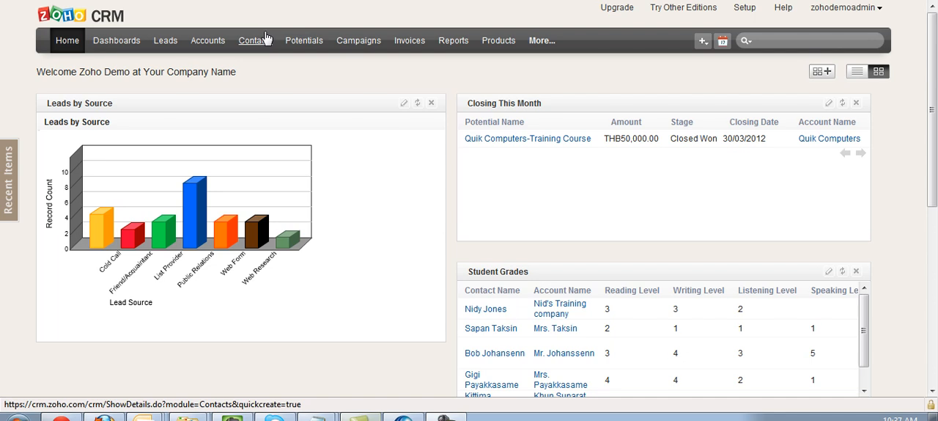
# Open the leads module, look at the My Leads view, and display the Australian Leads view
pyautogui.click(164, 46)
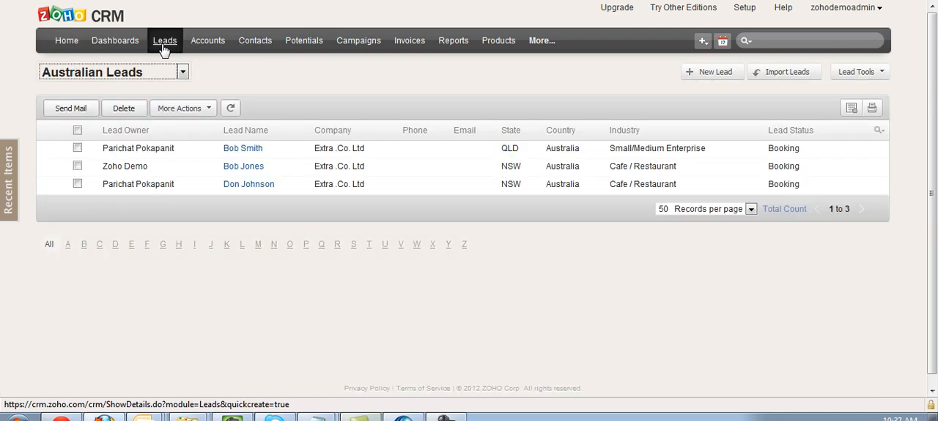
pyautogui.click(151, 73)
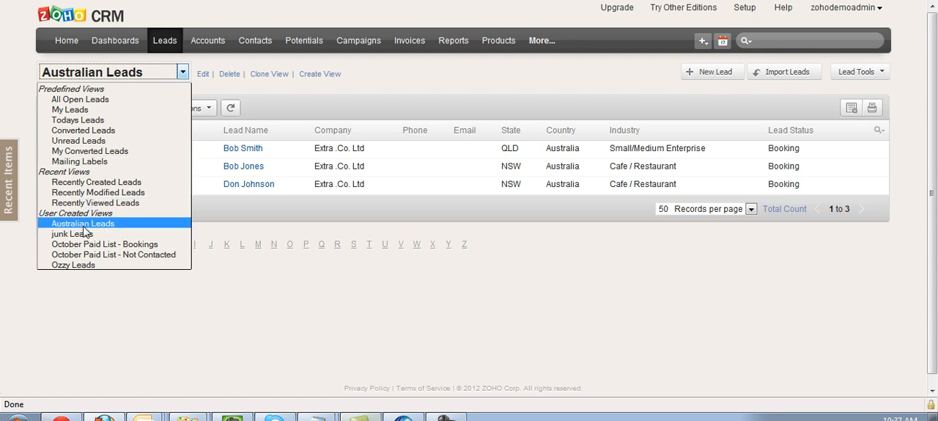
pyautogui.click(79, 110)
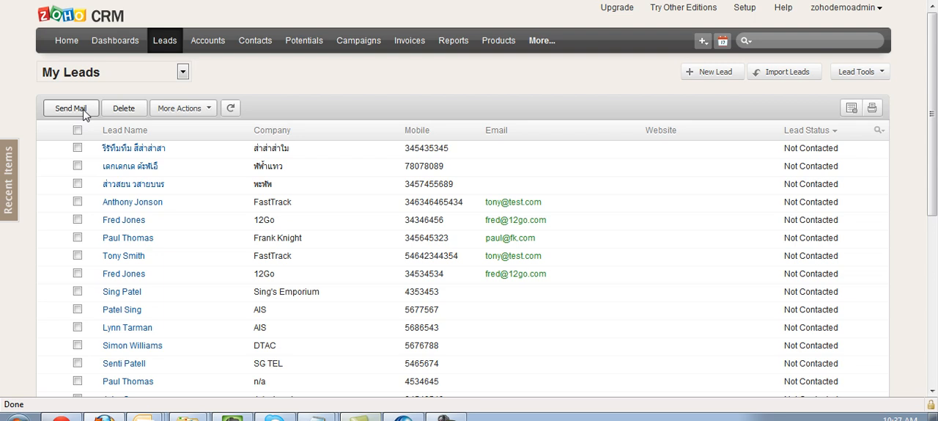
pyautogui.click(94, 72)
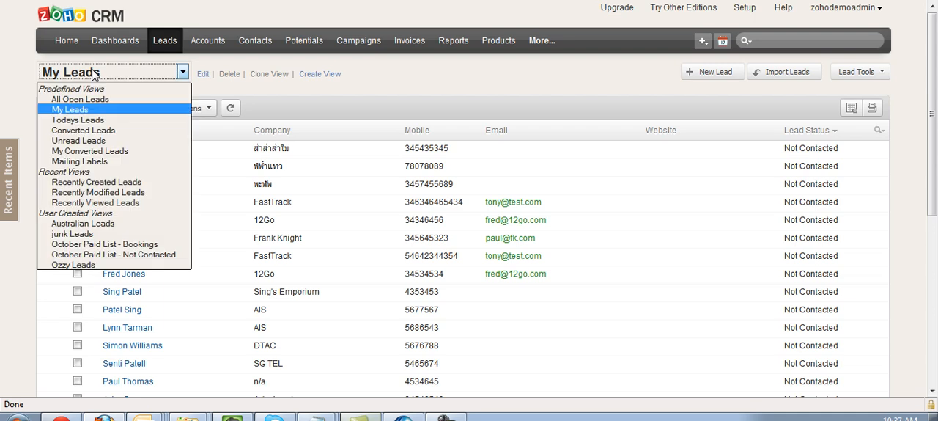
pyautogui.click(88, 223)
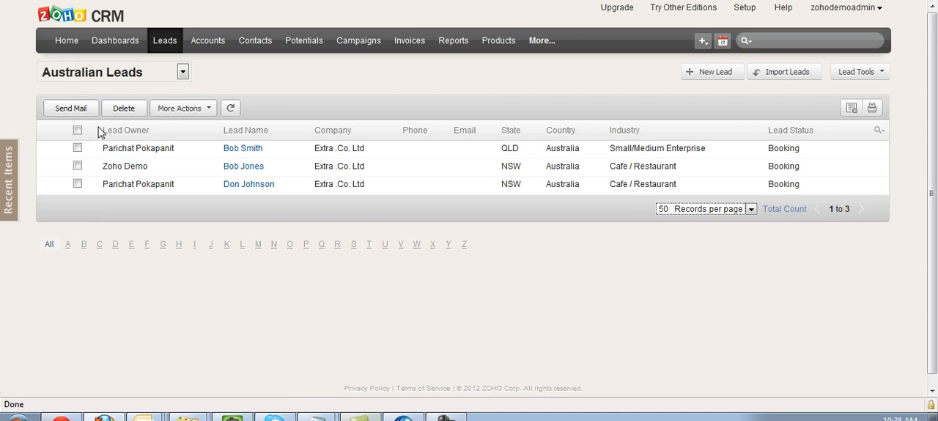
# Open the Australian Leads view in Zoho Sheet and select the columns from First Name through Country
pyautogui.click(852, 108)
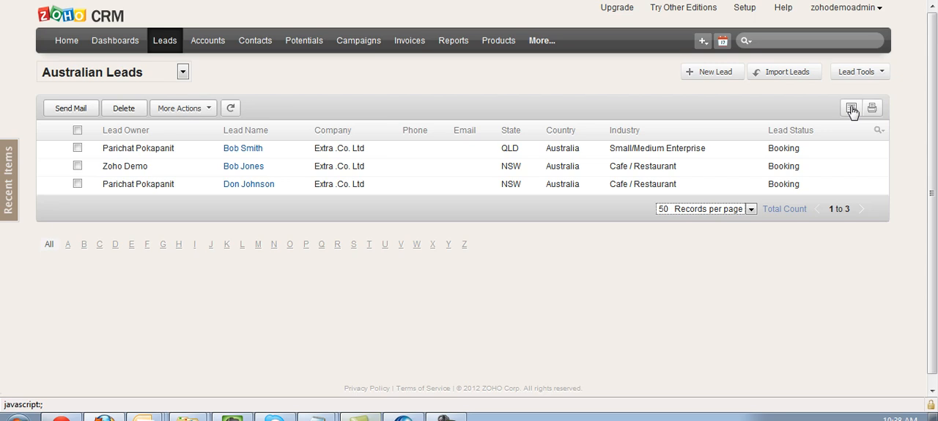
pyautogui.click(852, 108)
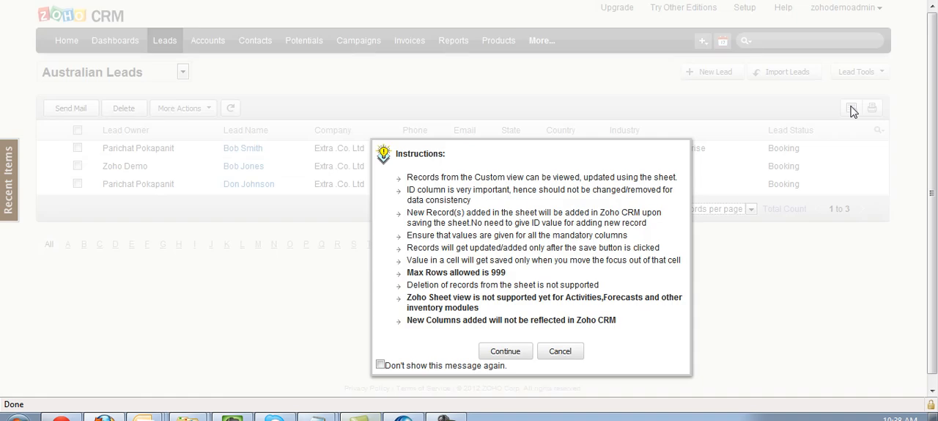
pyautogui.click(505, 351)
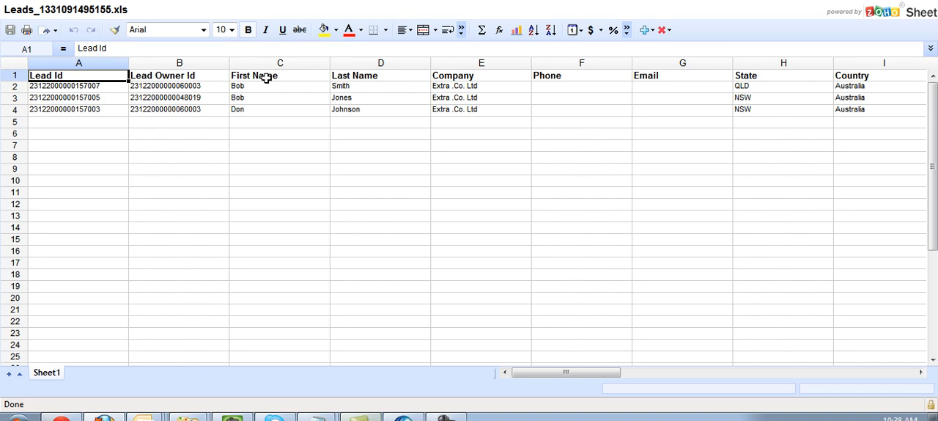
pyautogui.moveTo(272, 63); pyautogui.dragTo(843, 63)
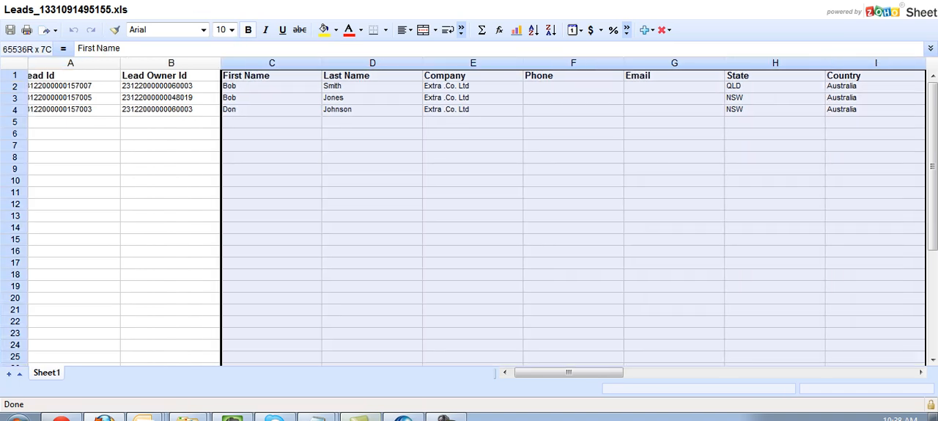
# Compare the Australian Leads list with its sheet, checking the First Name values and the Email column
pyautogui.click(161, 0)
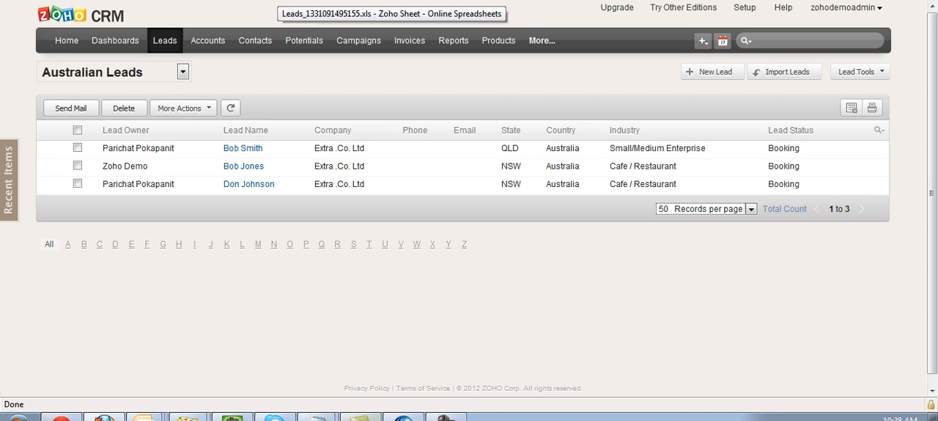
pyautogui.moveTo(213, 74)
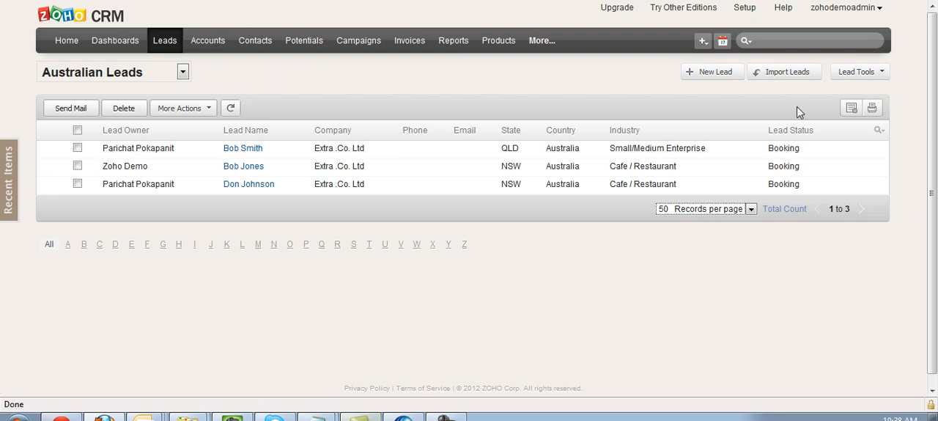
pyautogui.click(851, 110)
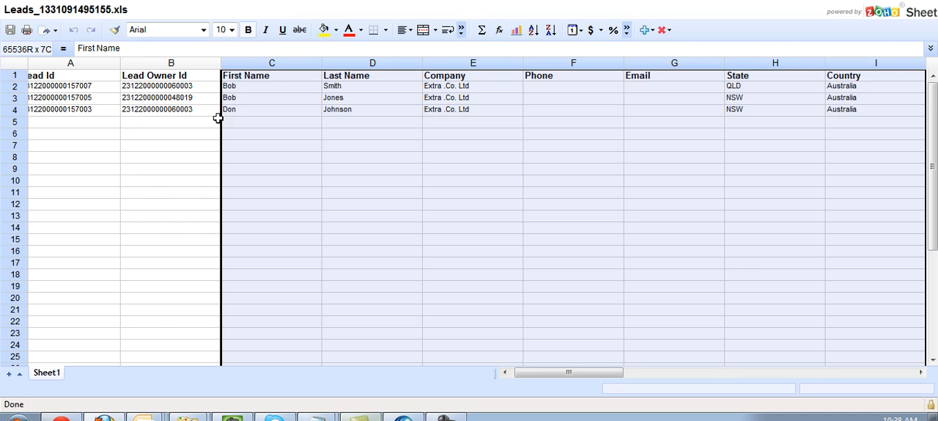
pyautogui.click(242, 110)
pyautogui.click(257, 87)
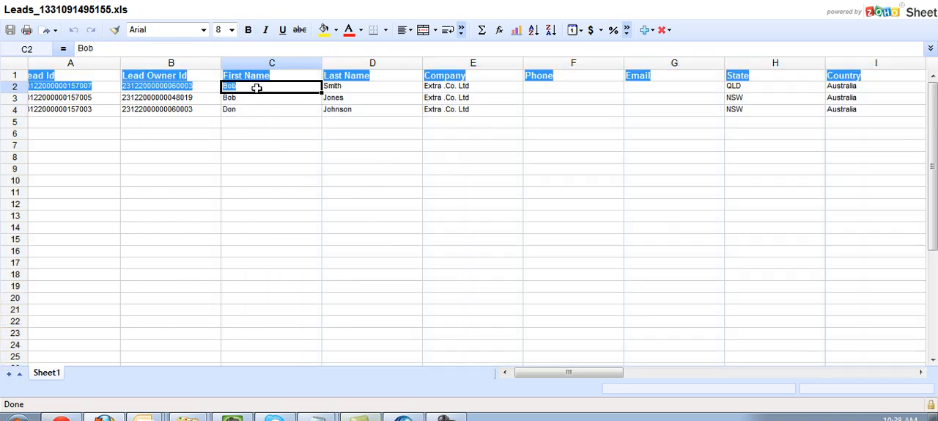
pyautogui.moveTo(257, 88); pyautogui.dragTo(256, 108)
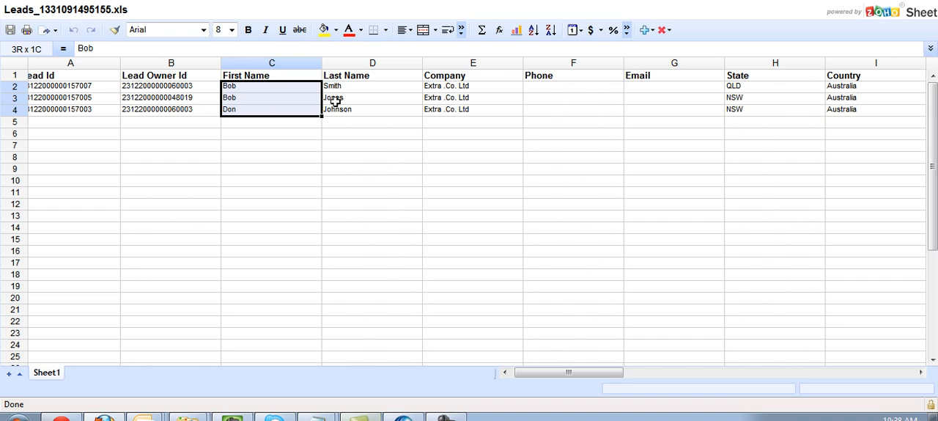
pyautogui.click(648, 85)
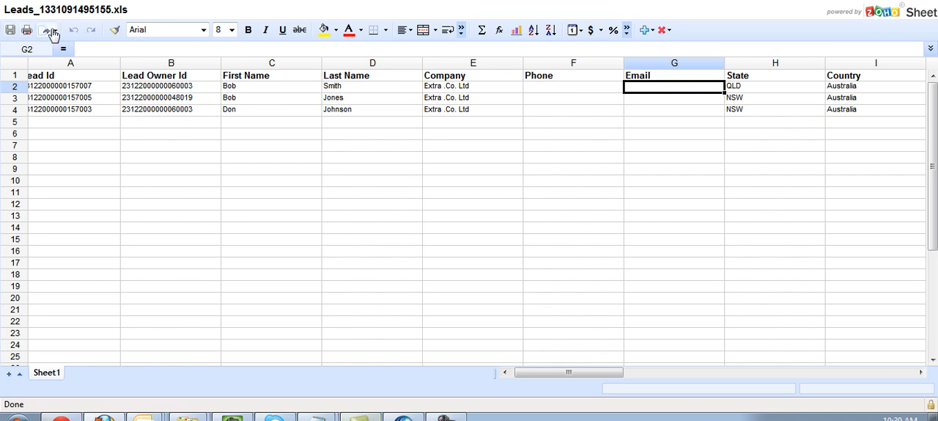
# Export the leads sheet as Comma Separated Values, open it with Microsoft Office Excel, and select the First Name to Company columns
pyautogui.click(55, 33)
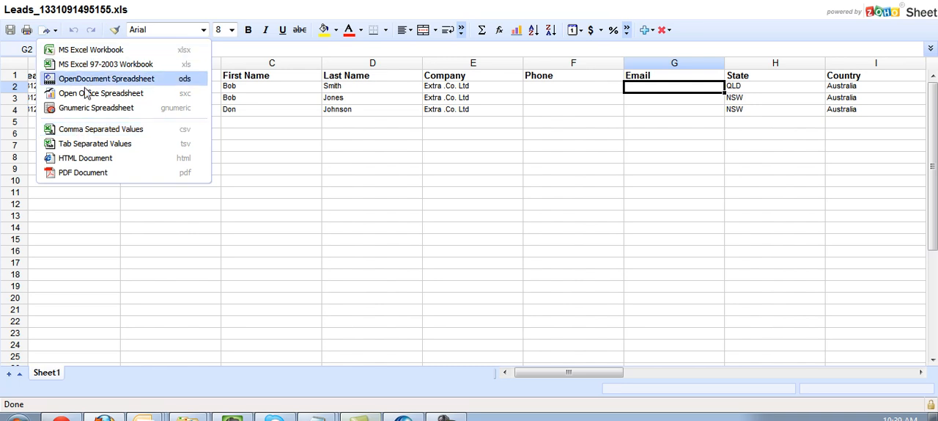
pyautogui.click(81, 128)
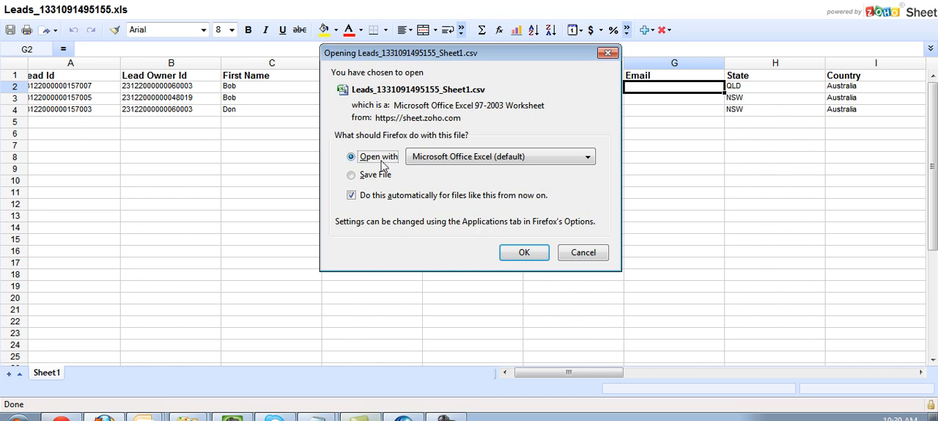
pyautogui.click(523, 253)
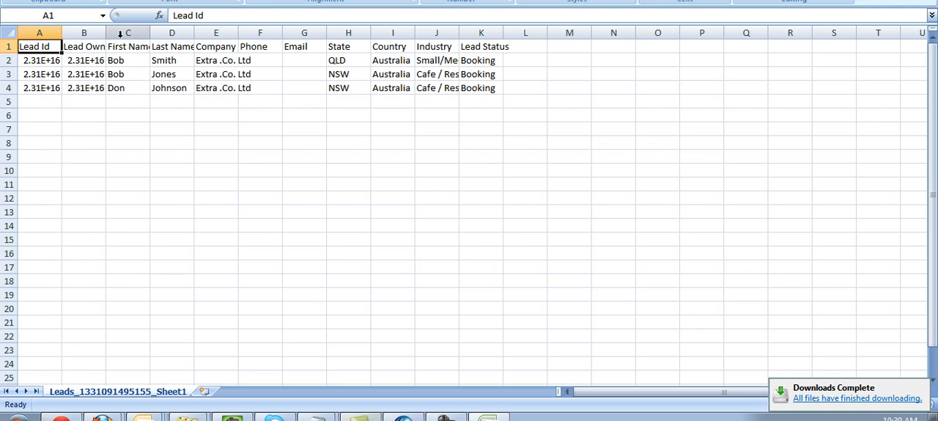
pyautogui.moveTo(117, 33); pyautogui.dragTo(231, 35)
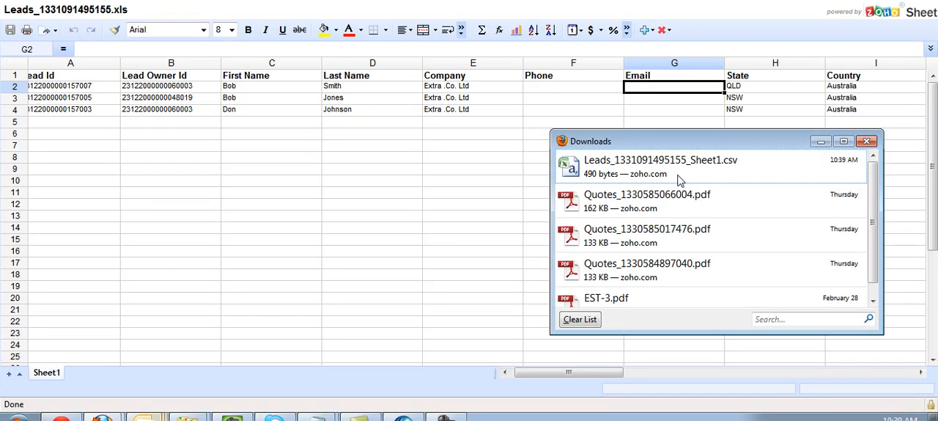
# Return to the Australian Leads list in Zoho CRM and examine the available records-per-page options
pyautogui.click(863, 140)
pyautogui.click(366, 133)
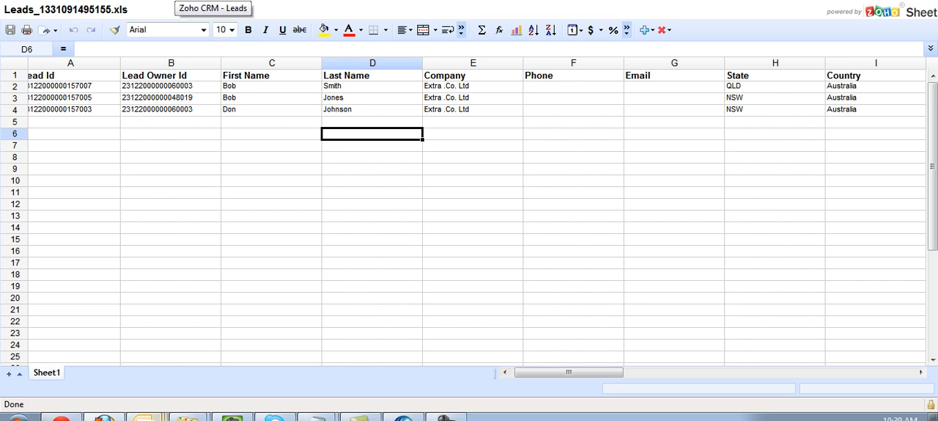
pyautogui.click(176, 1)
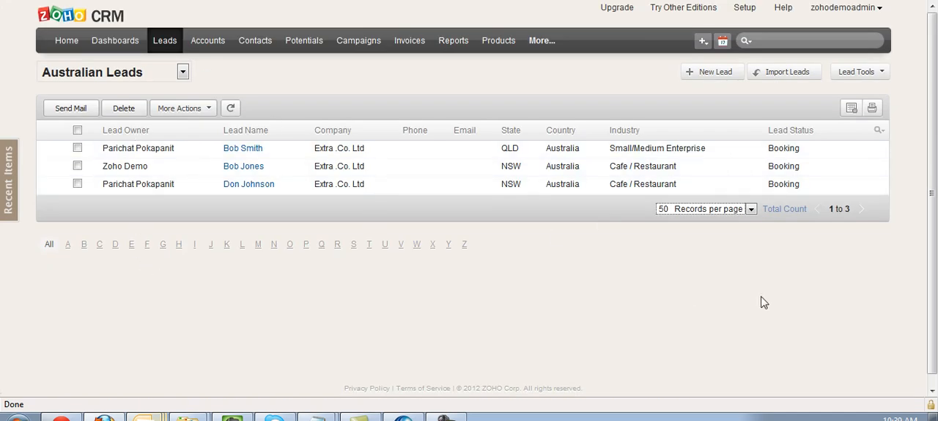
pyautogui.click(695, 211)
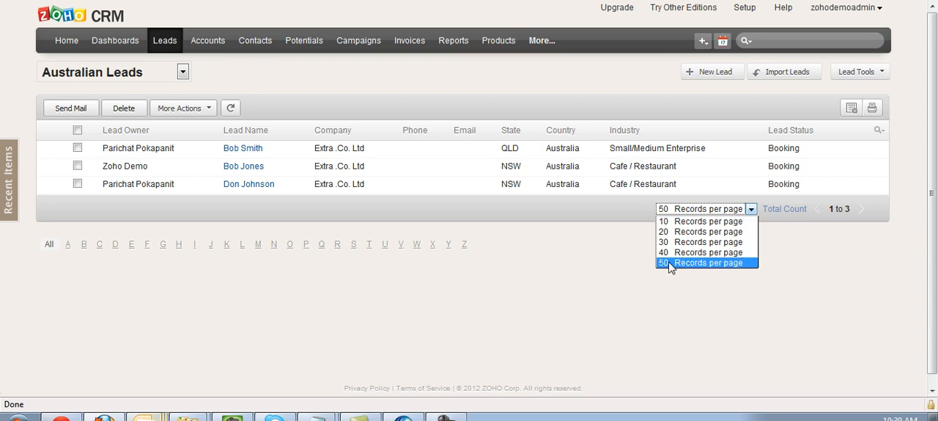
pyautogui.click(606, 245)
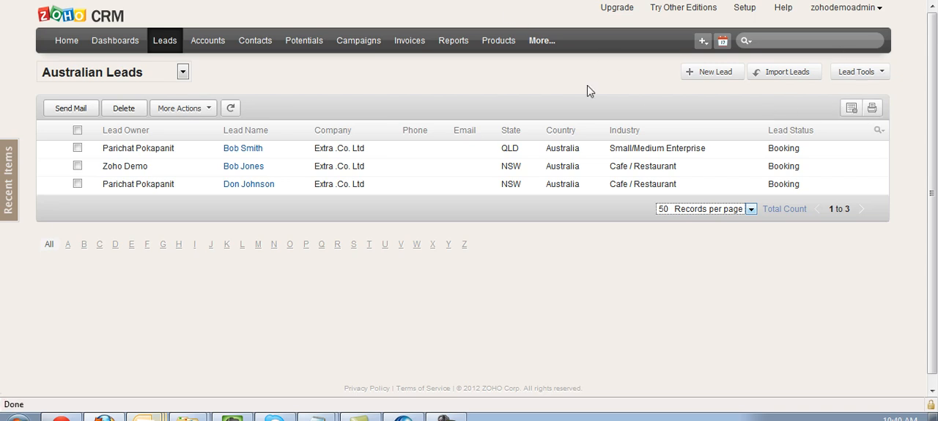
pyautogui.moveTo(176, 76)
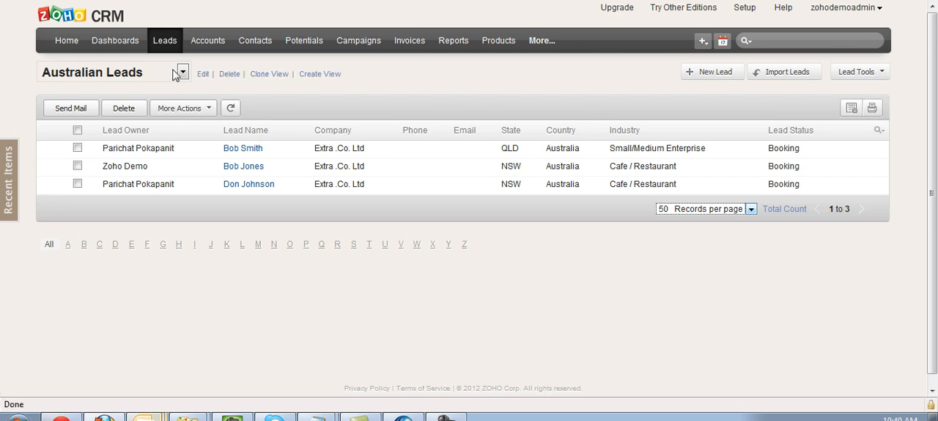
# Open the UK Leads report from the Lead Reports for customization
pyautogui.click(453, 43)
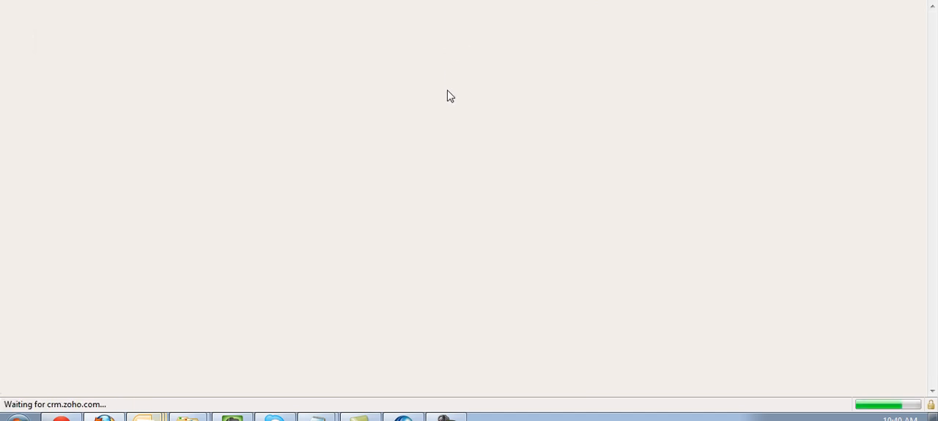
pyautogui.scroll(-5, 129, 213)
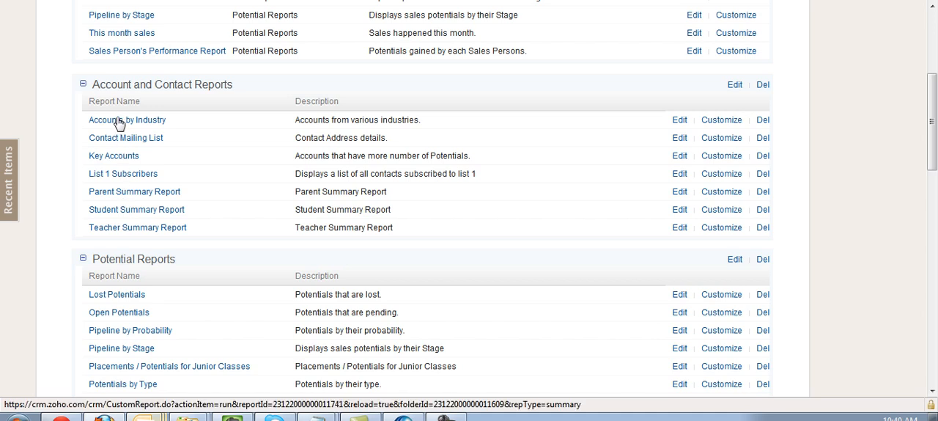
pyautogui.scroll(-4, 119, 122)
pyautogui.scroll(-8, 116, 121)
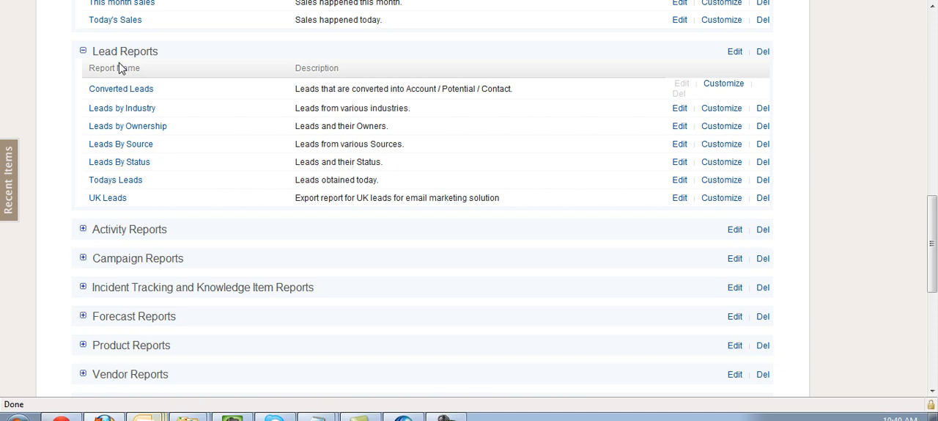
pyautogui.click(719, 204)
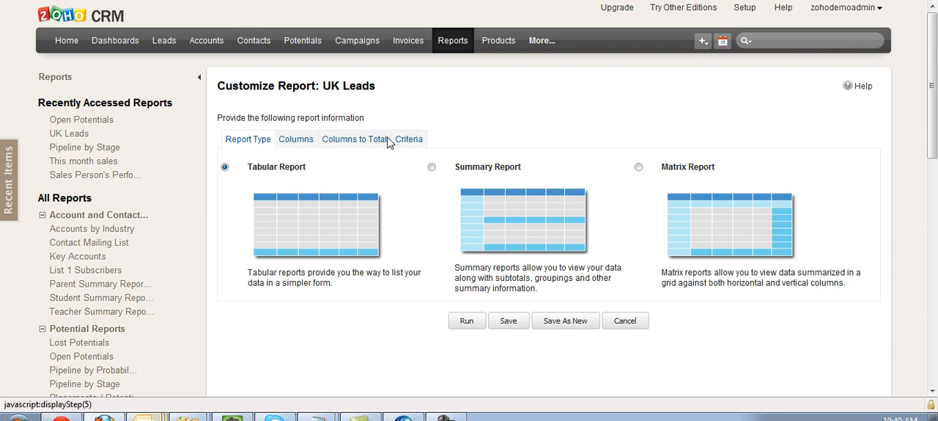
# Review the criteria of the UK Leads report, including the Country filter, and save the report
pyautogui.click(409, 141)
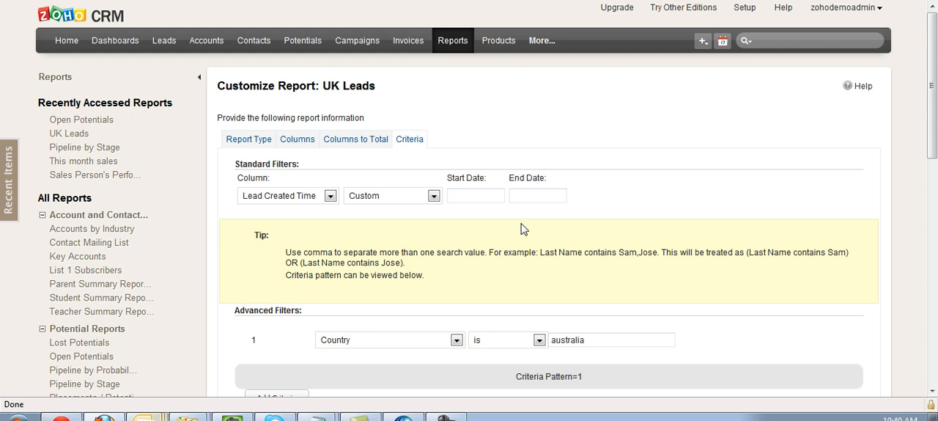
pyautogui.scroll(-2, 440, 228)
pyautogui.scroll(2, 582, 184)
pyautogui.scroll(-1, 429, 253)
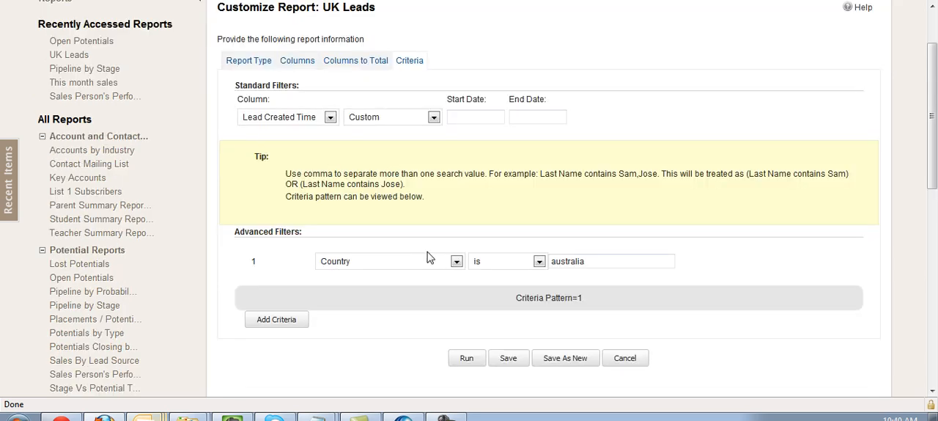
pyautogui.click(514, 360)
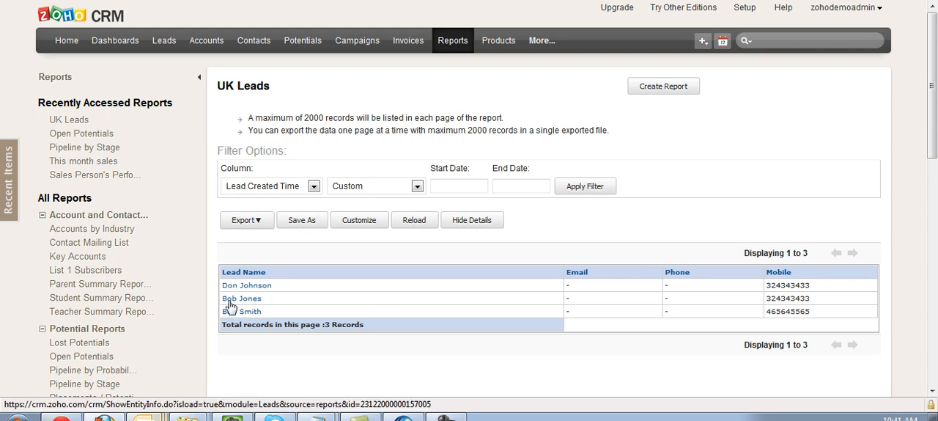
# Examine the UK Leads report's export formats and highlight the notes on record and export limits
pyautogui.click(258, 220)
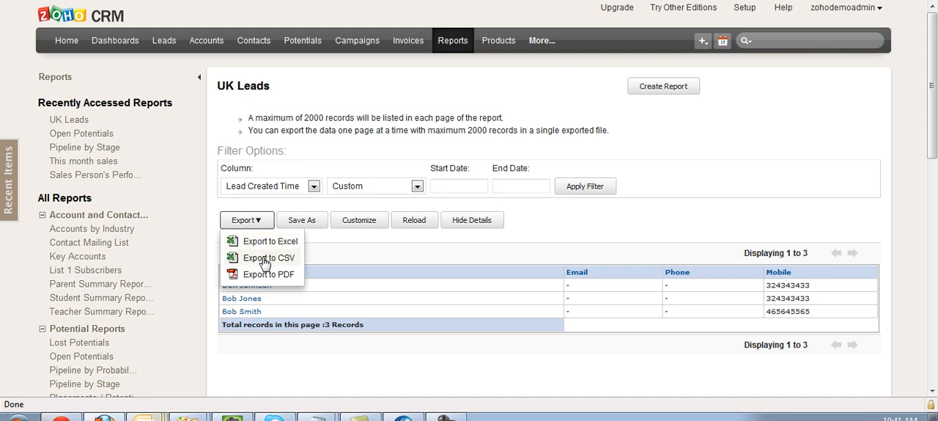
pyautogui.click(758, 201)
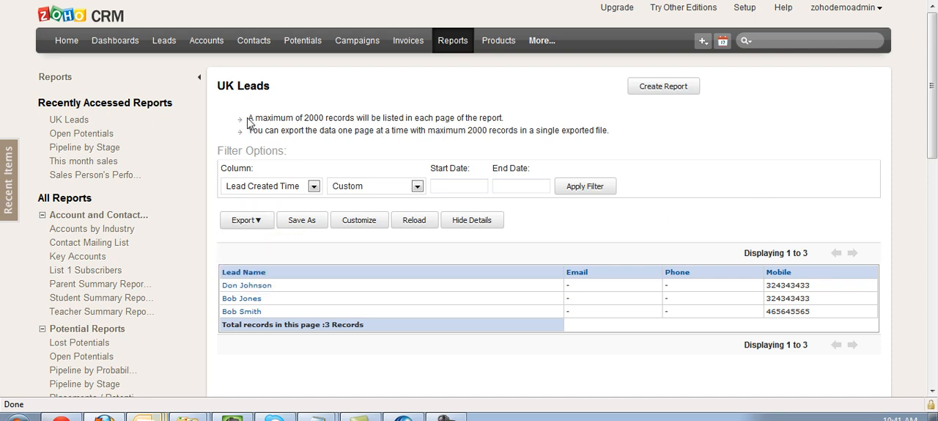
pyautogui.moveTo(250, 118); pyautogui.dragTo(605, 130)
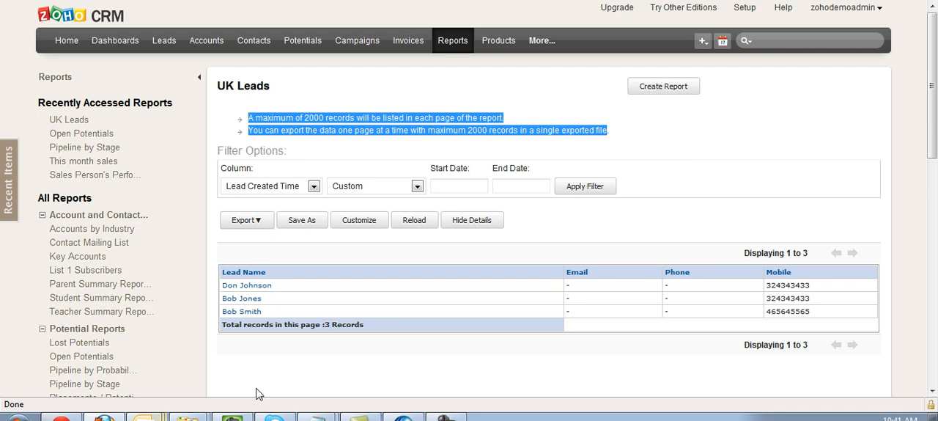
pyautogui.click(253, 221)
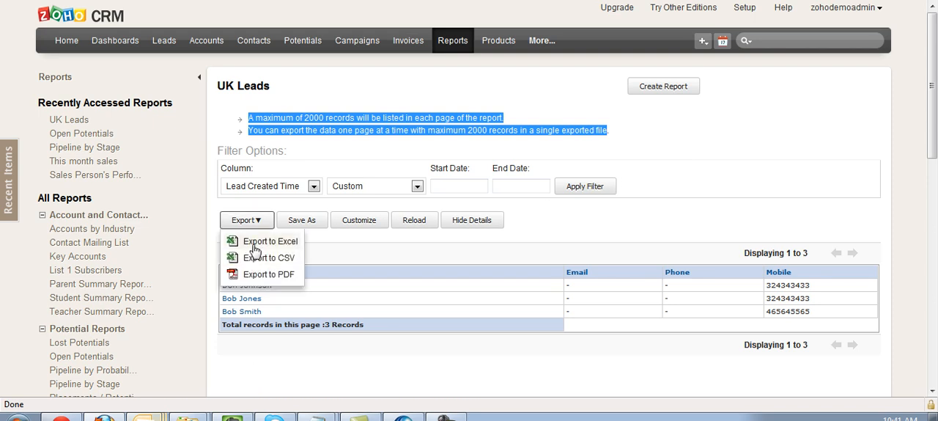
# Clear the highlighted export notes and review the UK Leads report's Excel, CSV and PDF export options without exporting
pyautogui.click(678, 236)
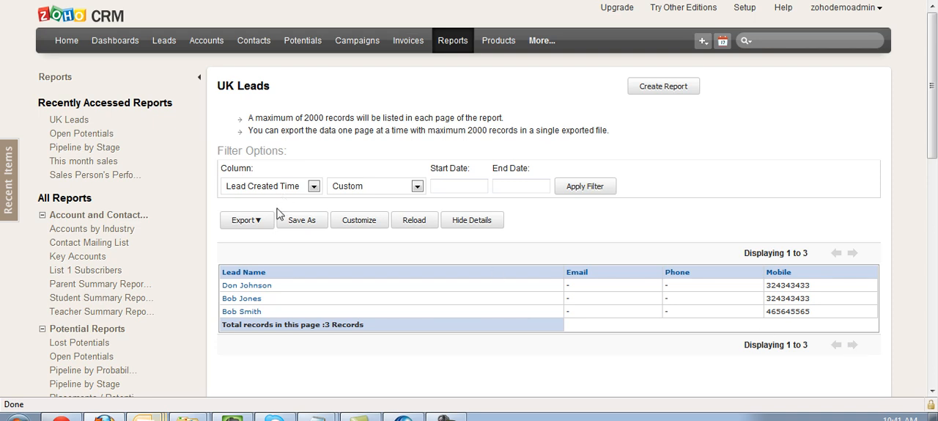
pyautogui.click(250, 220)
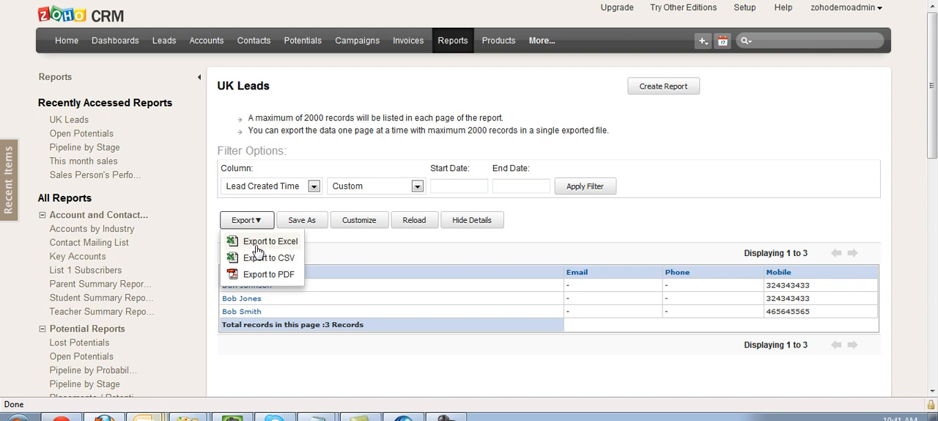
pyautogui.click(874, 188)
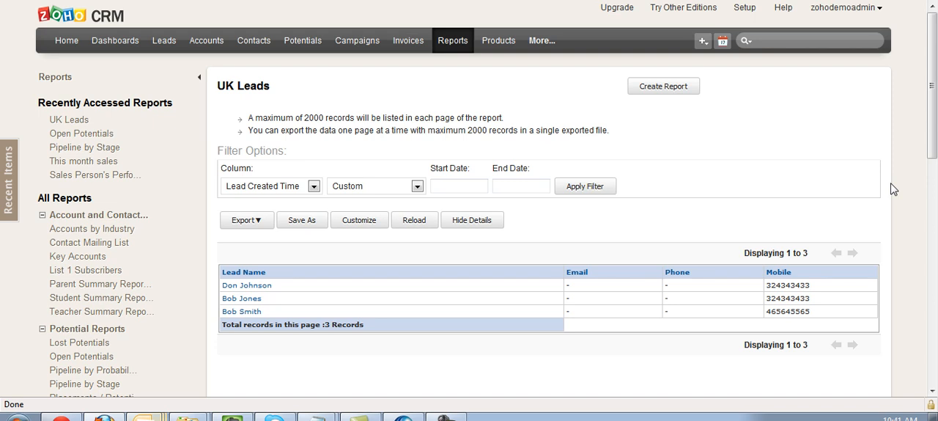
# Return to the full reports list and look through its Account and Contact, Potential and Lead report folders
pyautogui.click(447, 48)
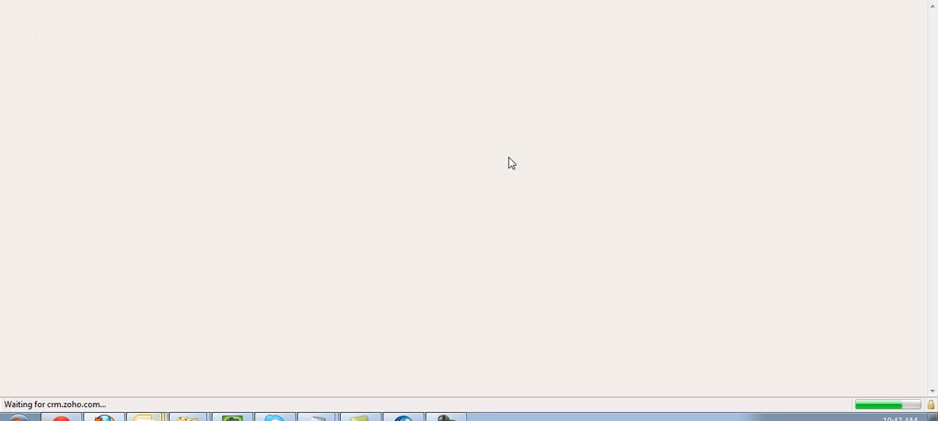
pyautogui.scroll(-8, 96, 189)
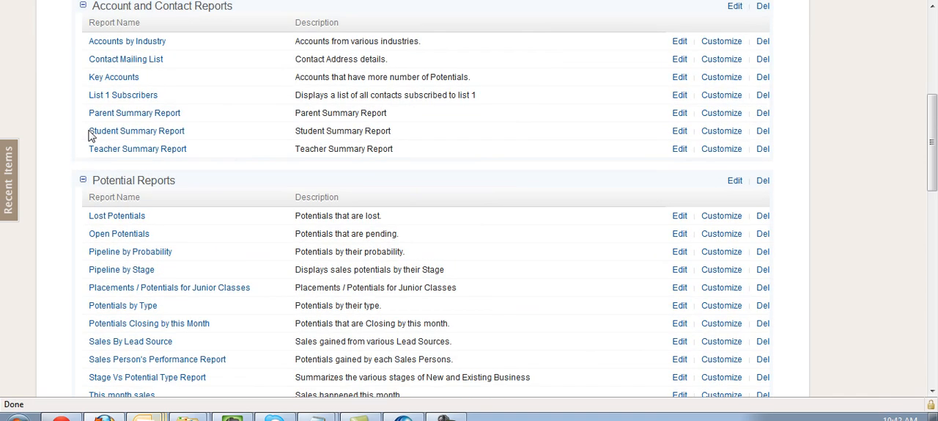
pyautogui.scroll(-4, 115, 161)
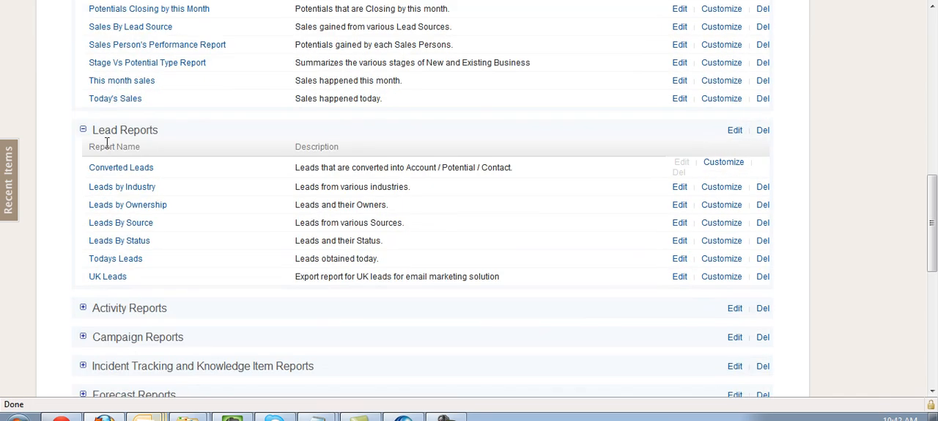
pyautogui.scroll(-6, 106, 141)
pyautogui.scroll(6, 105, 142)
pyautogui.scroll(3, 105, 142)
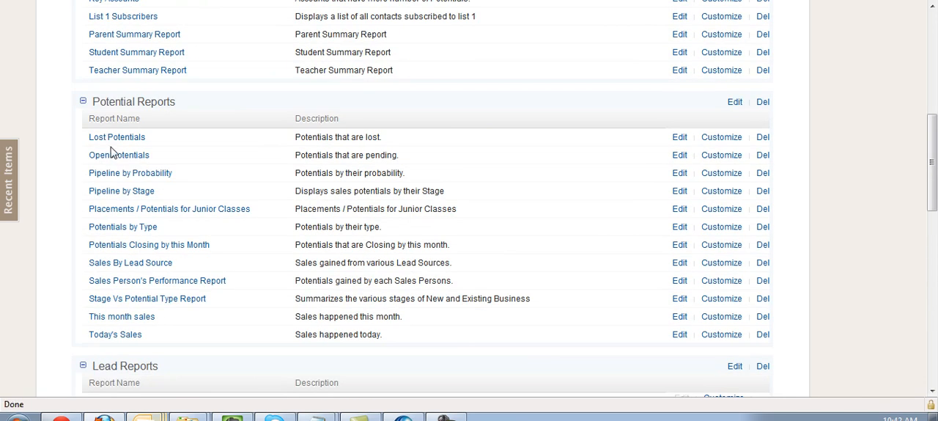
pyautogui.scroll(5, 117, 158)
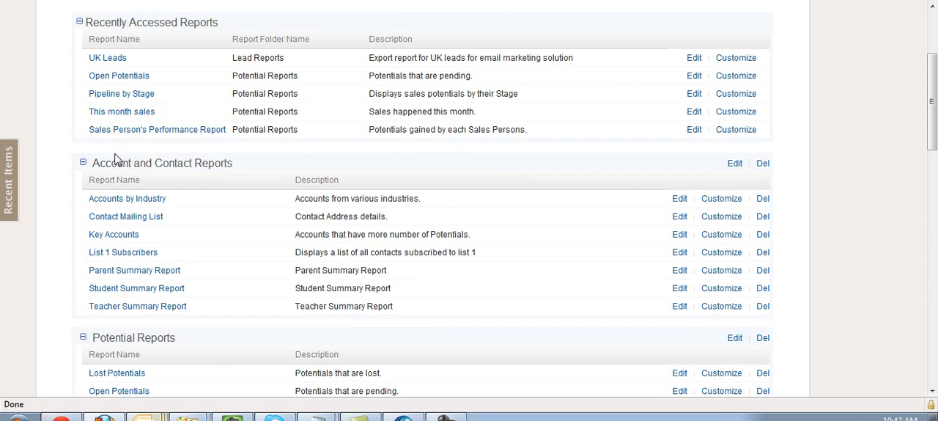